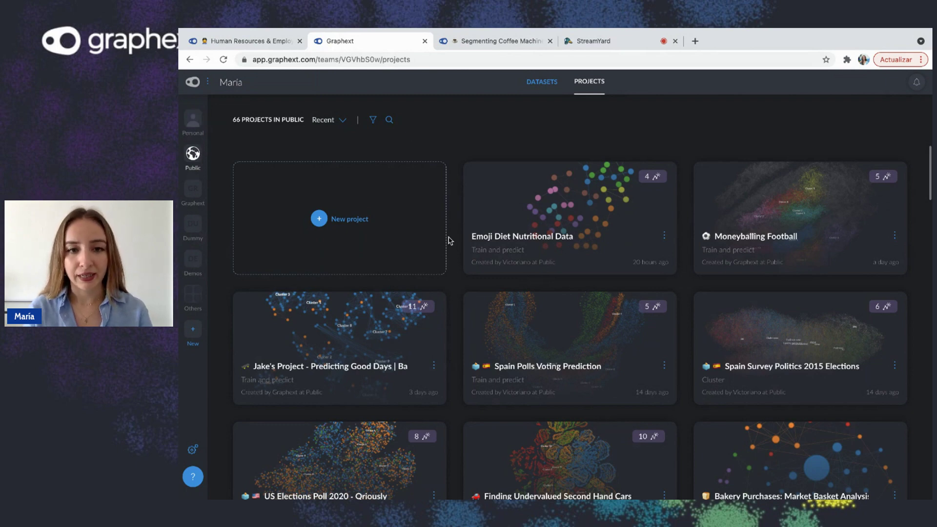
- Browse the public projects and view the available actions for the Finding Undervalued Second Hand Cars project
scroll(450, 240, down, 1)
scroll(449, 240, down, 4)
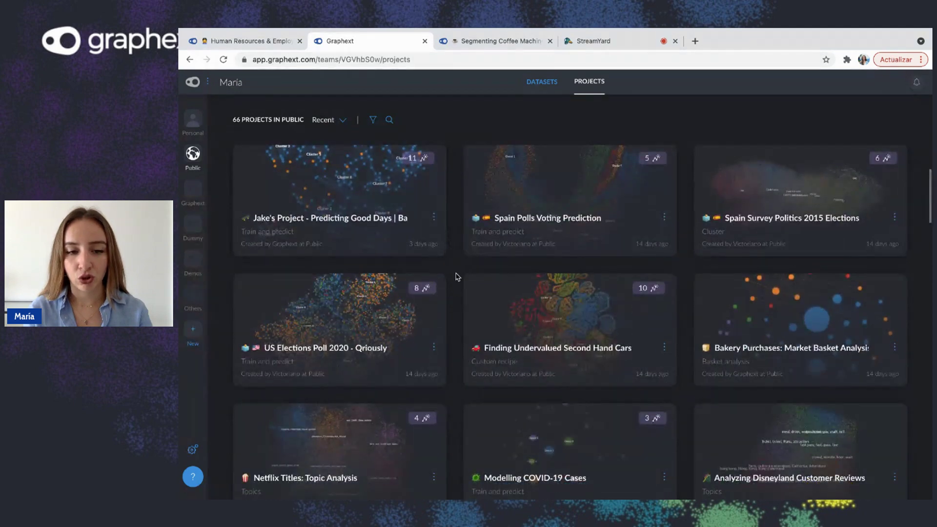
scroll(457, 298, down, 2)
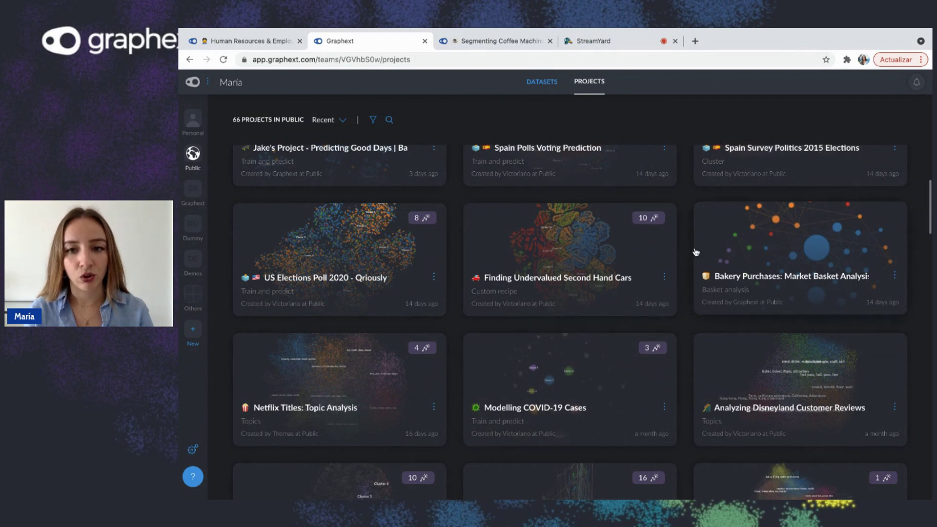
click(664, 277)
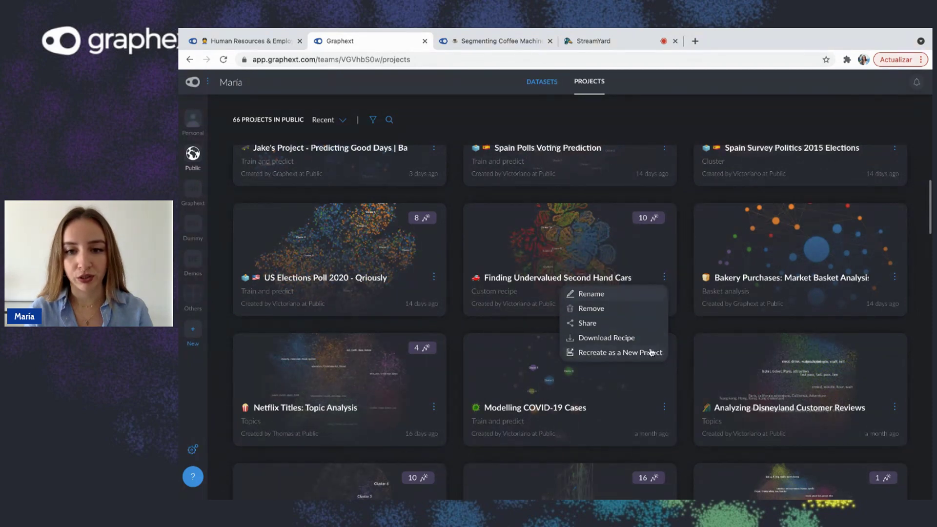
click(683, 323)
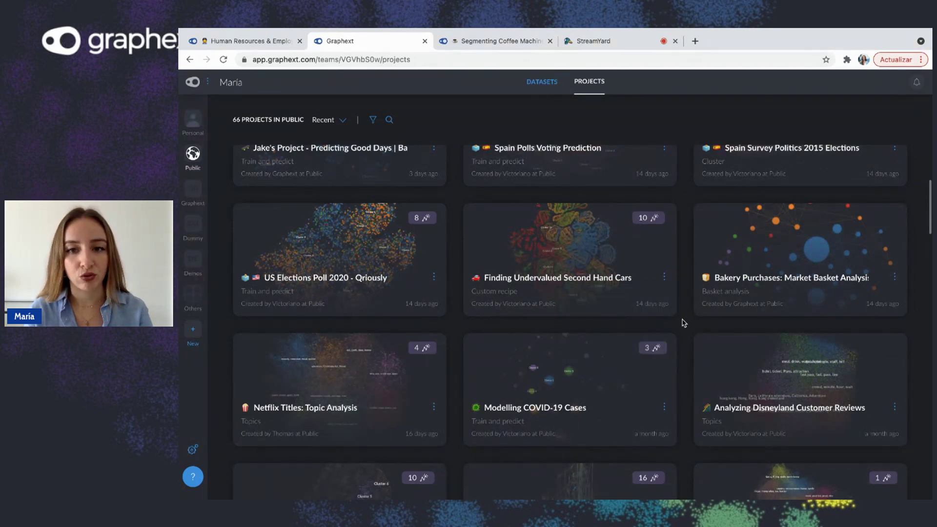
- Go from the public projects to the personal team's datasets and view the options for adding a dataset
click(547, 91)
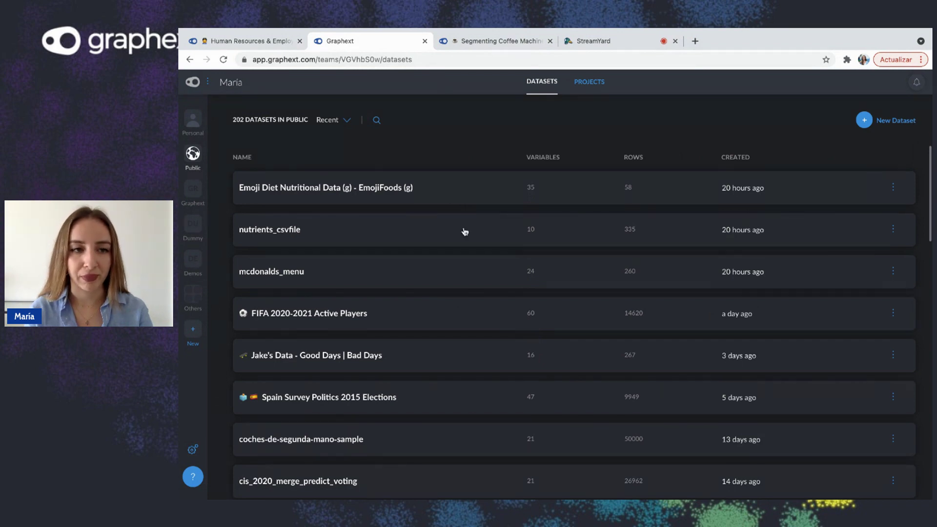
click(198, 121)
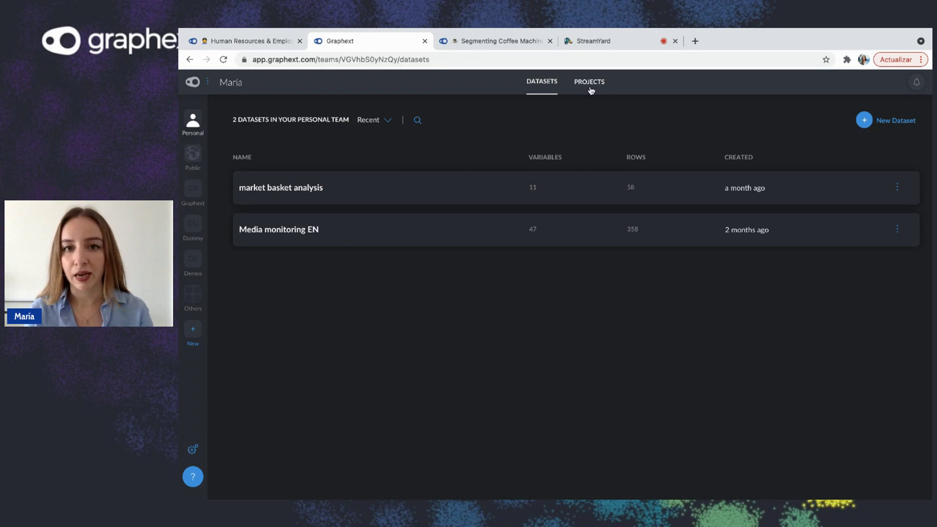
click(878, 126)
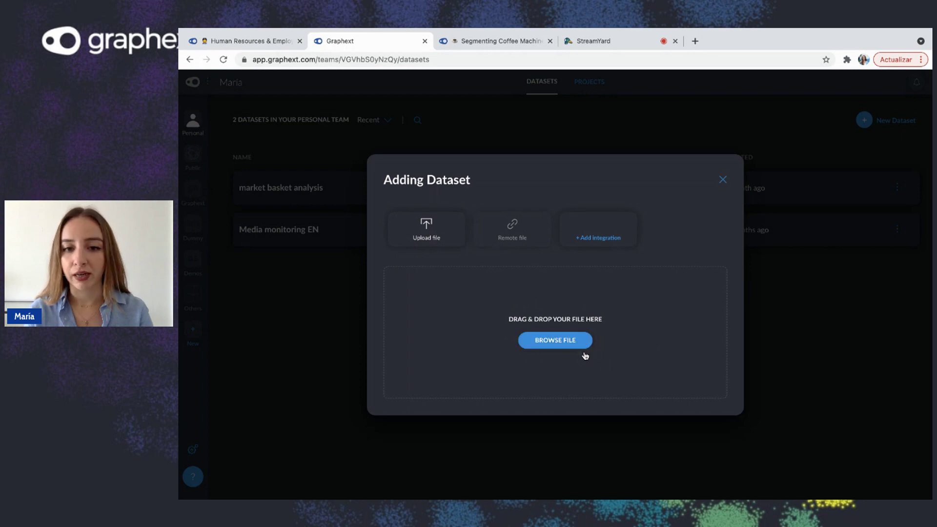
click(722, 180)
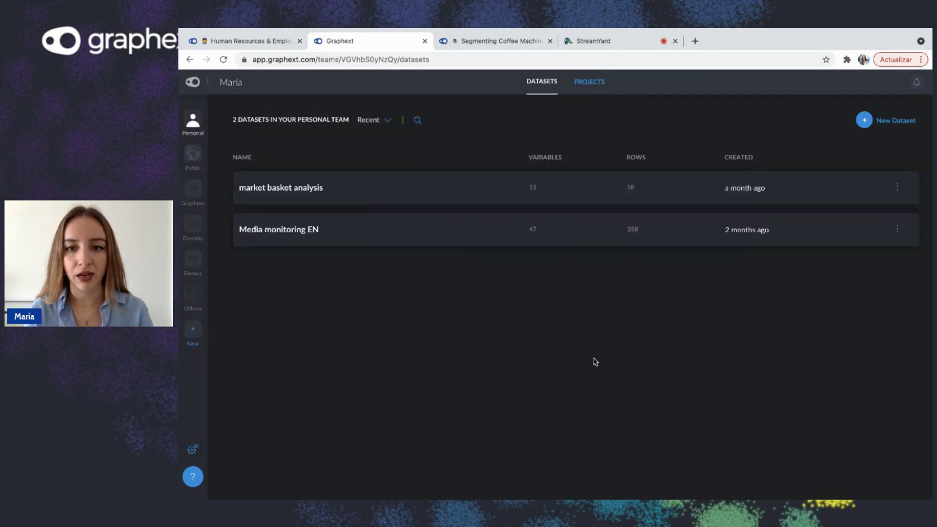
- Upload the desktop file bread basket.csv as a dataset in the personal team
key(ctrl+Left)
click(895, 200)
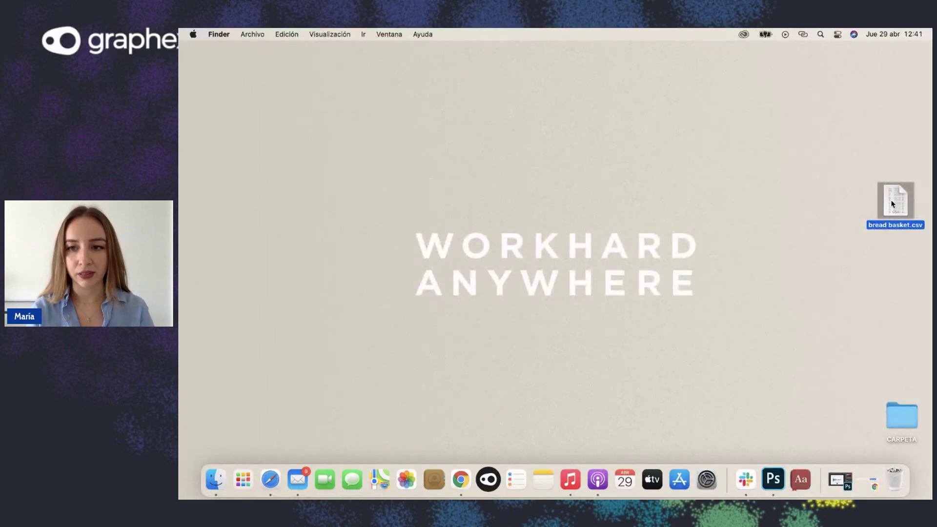
drag(892, 203, 728, 221)
right_click(722, 213)
click(724, 206)
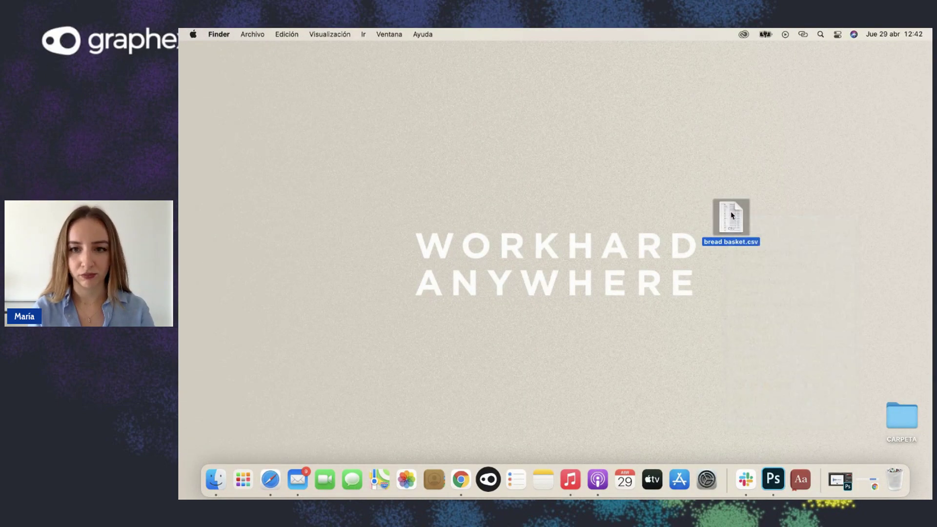
key(ctrl+Right)
drag(732, 215, 659, 324)
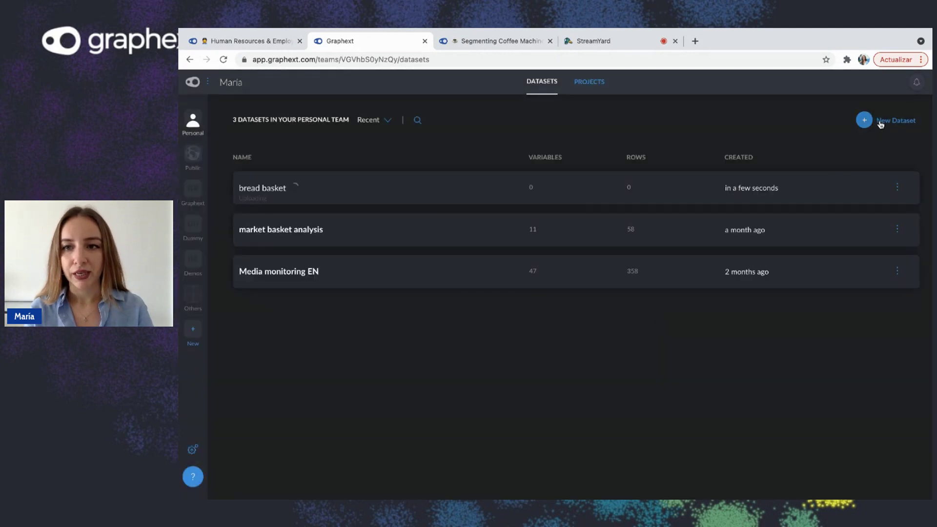
- Examine the data storage integrations offered when adding a dataset, without setting any up
click(881, 123)
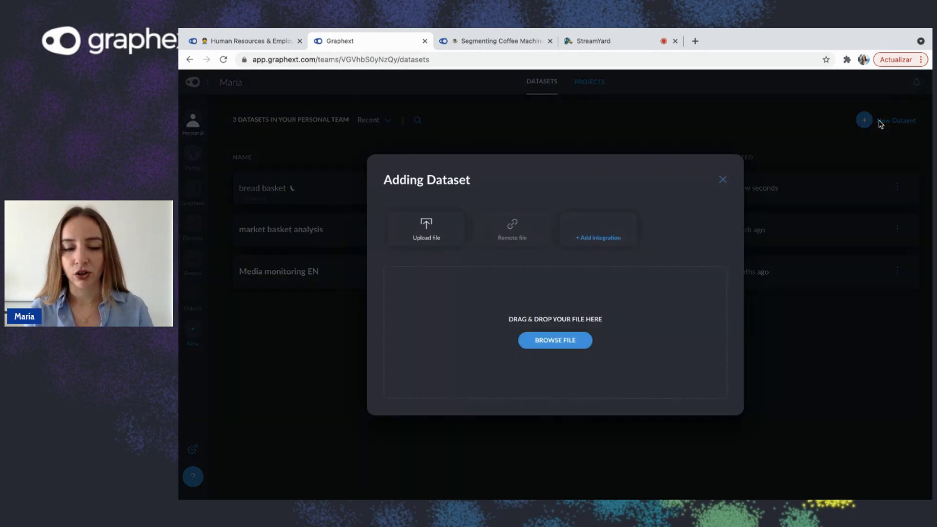
click(605, 232)
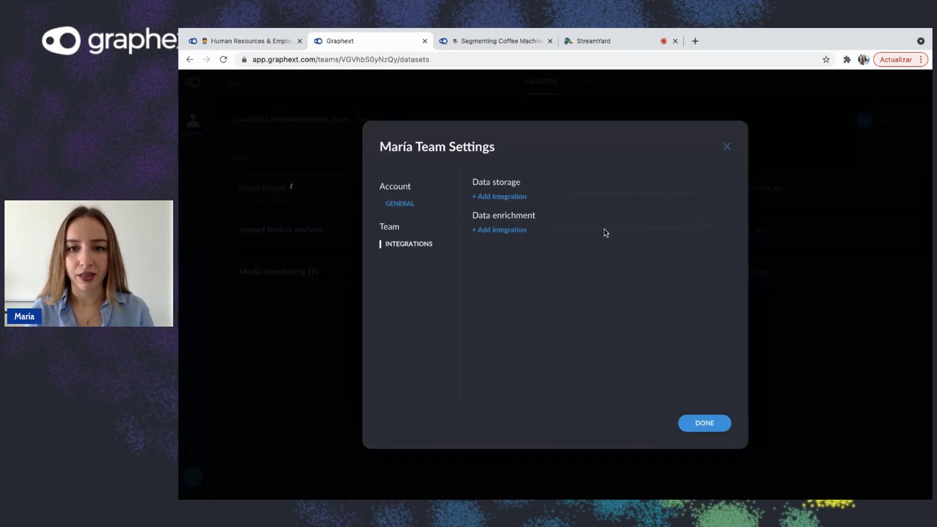
click(498, 198)
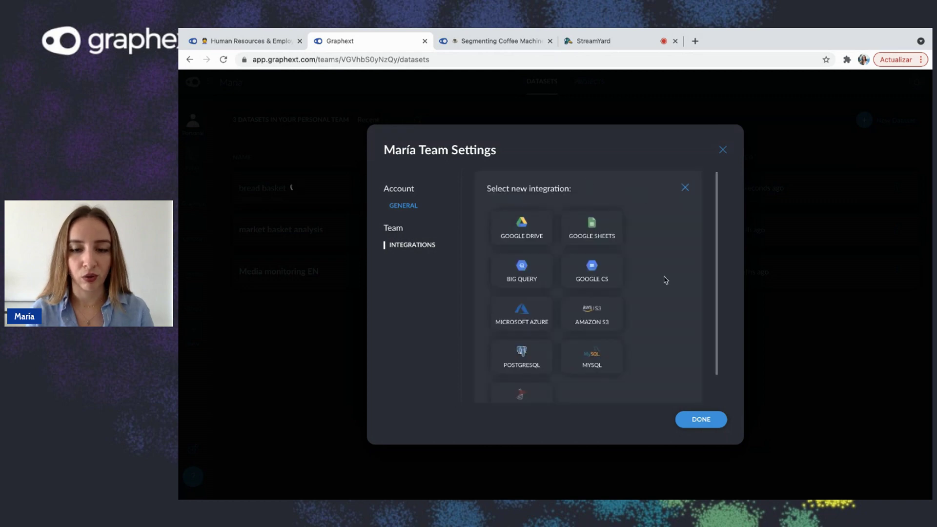
scroll(665, 280, down, 1)
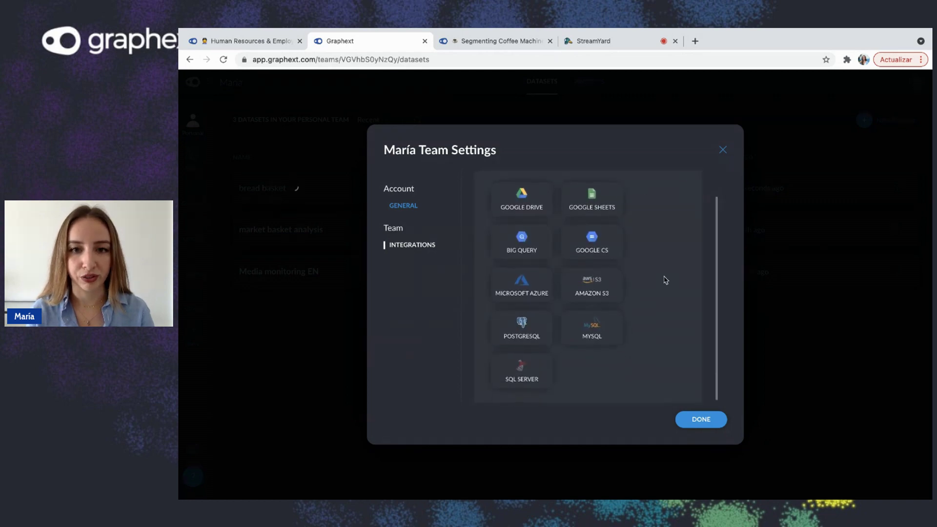
click(721, 426)
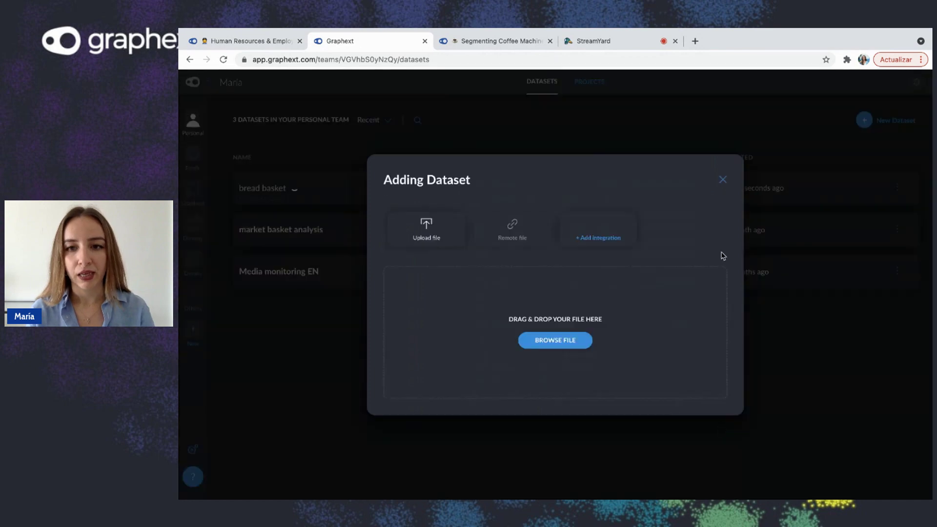
click(722, 181)
- Open the Disneyland Reviews dataset from the public team and look through its columns
click(195, 156)
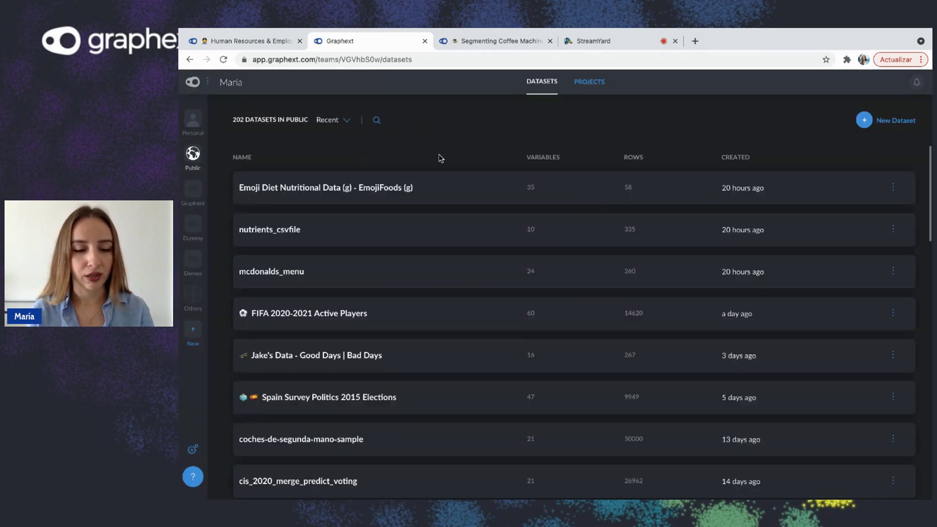
scroll(424, 337, down, 7)
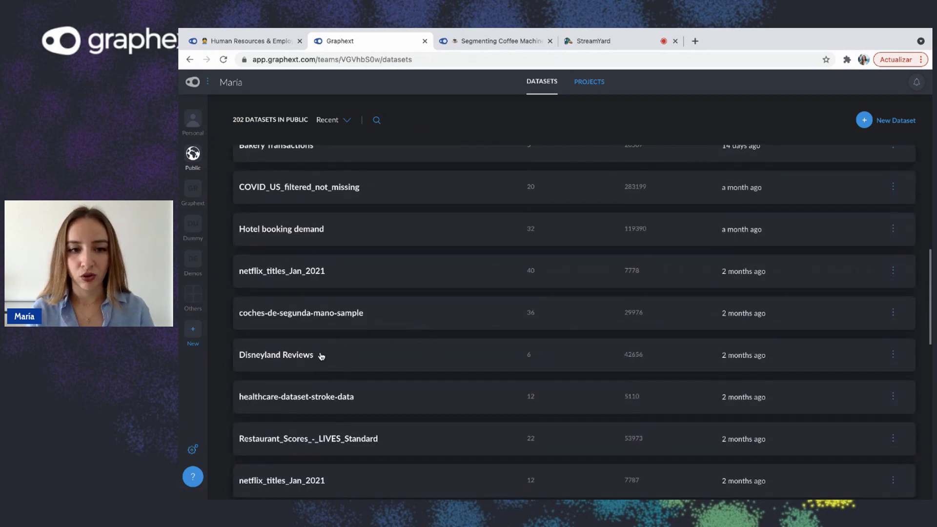
click(325, 355)
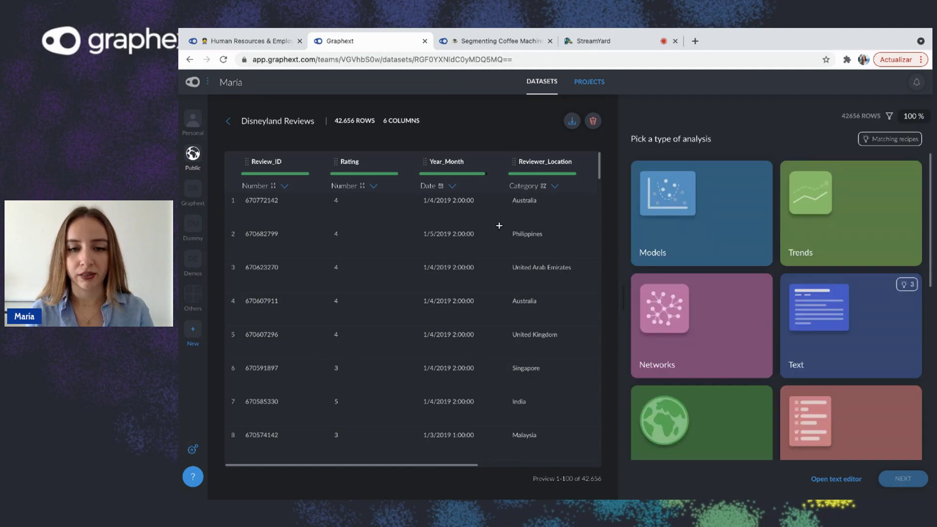
scroll(499, 226, right, 2)
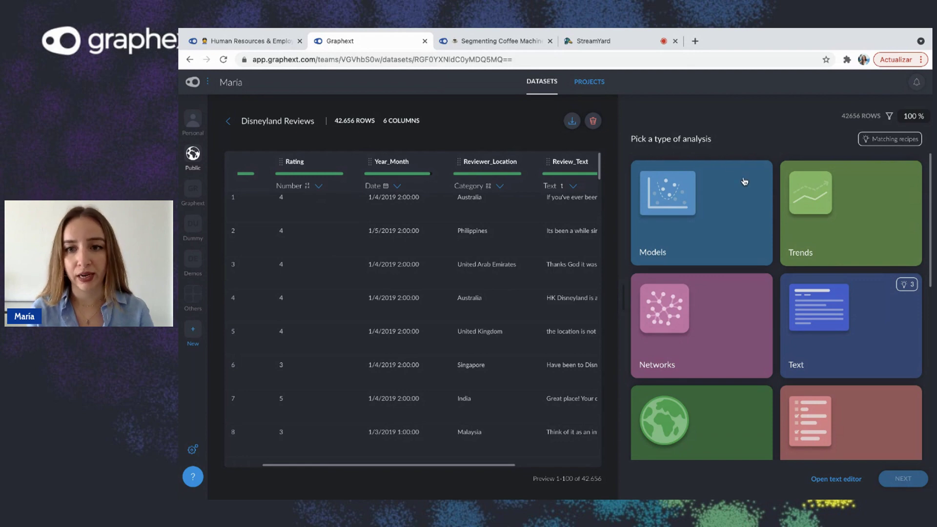
- Look through the analysis types and choose the Topics text analysis for the Disneyland Reviews dataset
scroll(772, 263, down, 2)
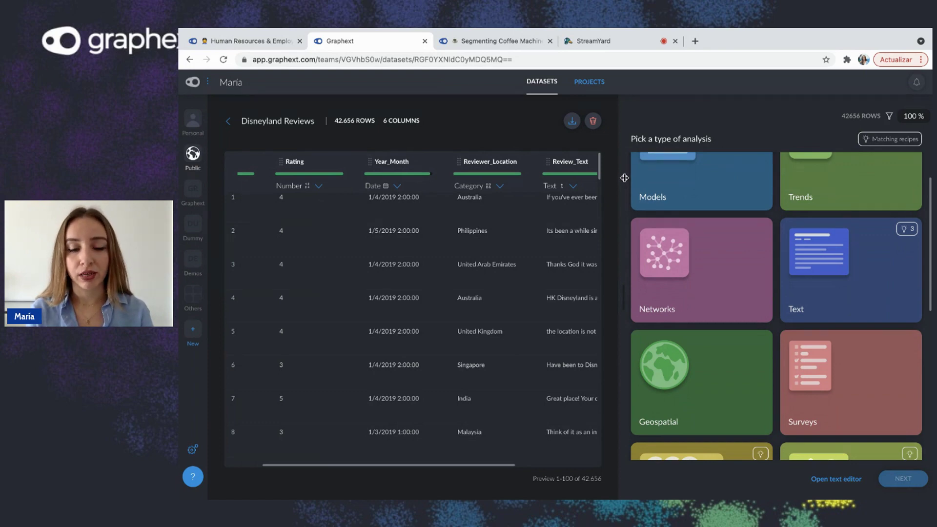
scroll(728, 202, up, 2)
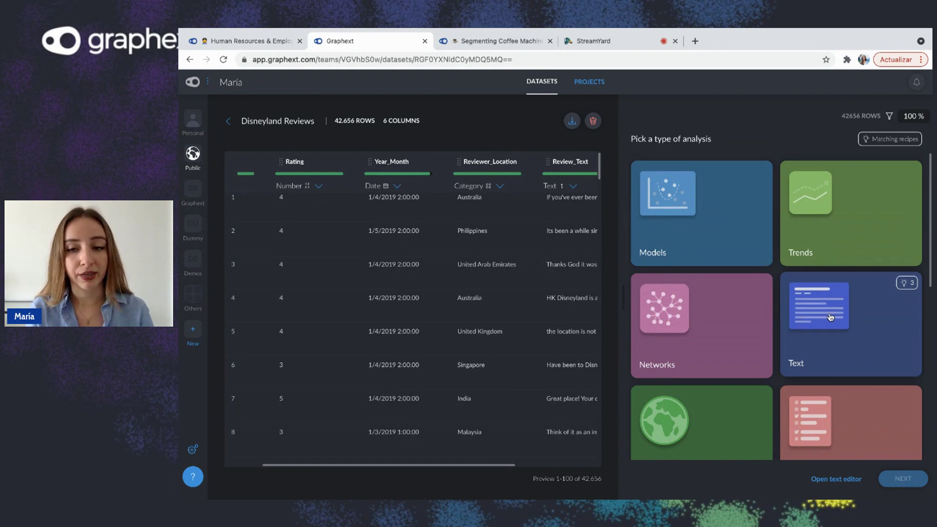
click(864, 320)
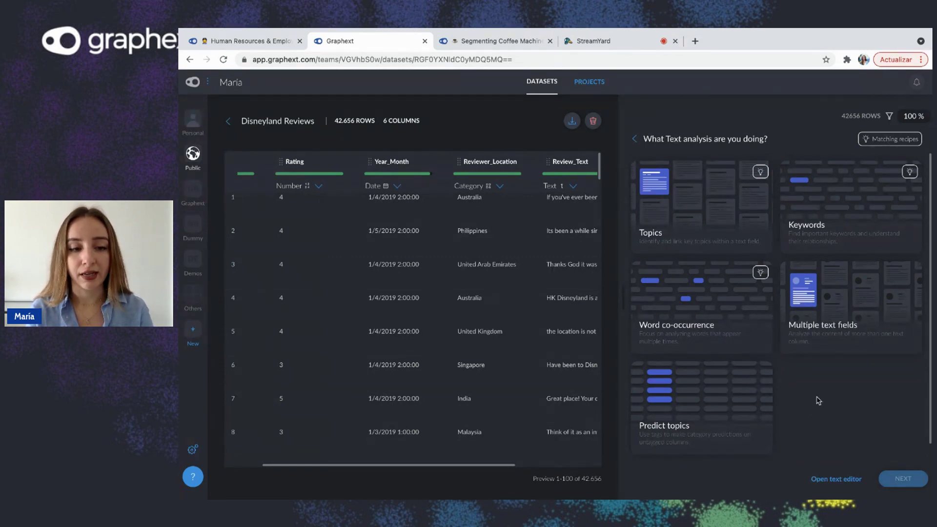
click(701, 193)
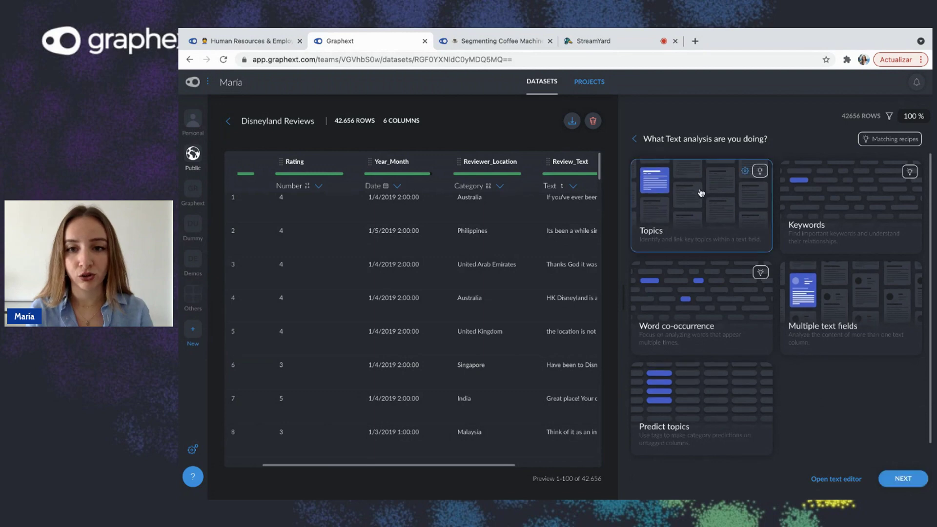
click(905, 478)
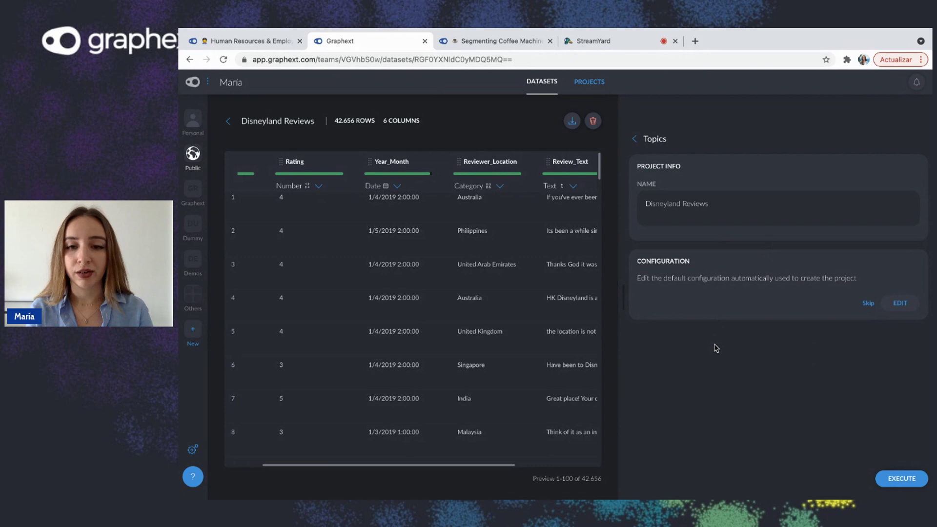
- Review the Topics data extraction settings and execute the Disneyland Reviews project with its default configuration
click(901, 305)
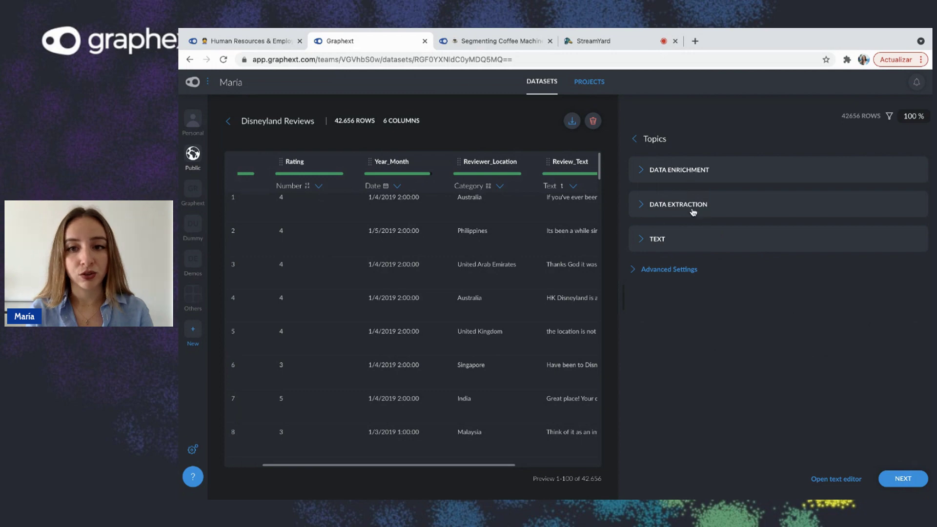
click(643, 209)
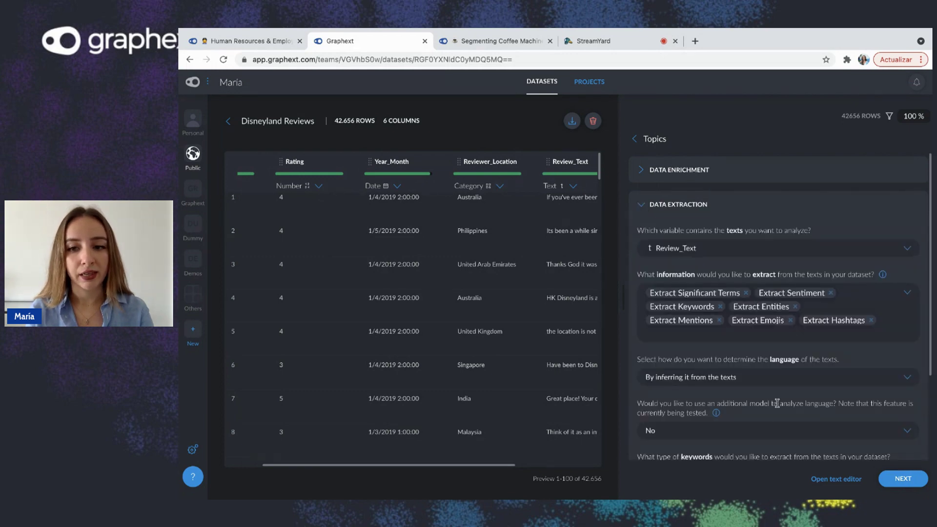
scroll(779, 412, down, 2)
scroll(779, 412, down, 1)
scroll(779, 413, up, 3)
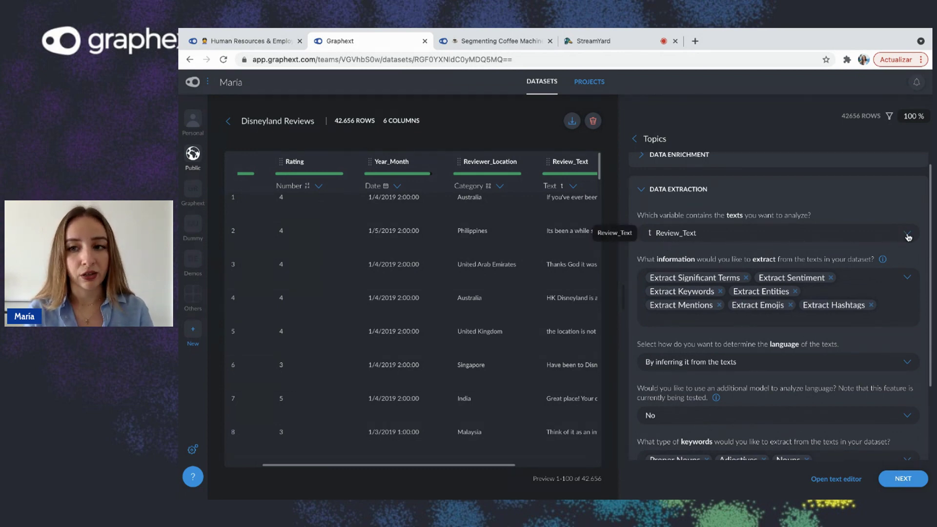
scroll(897, 273, down, 2)
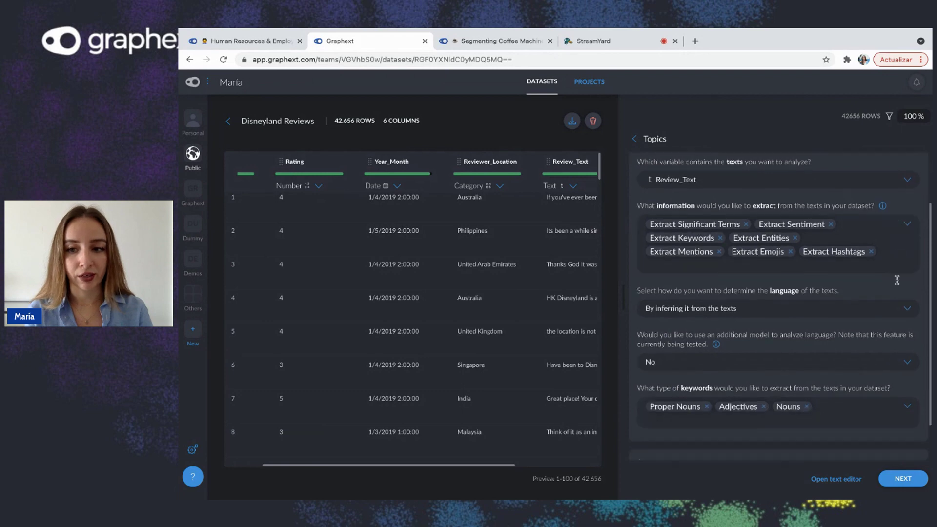
click(899, 481)
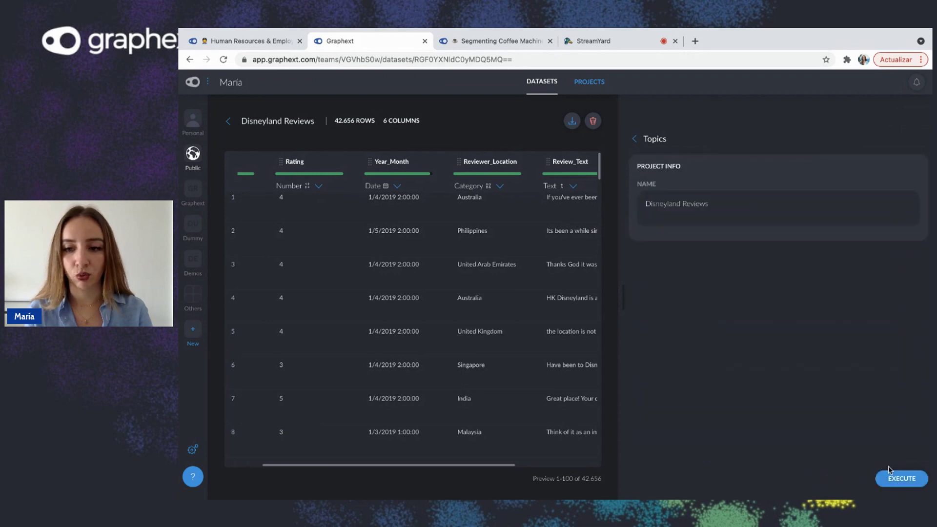
click(901, 479)
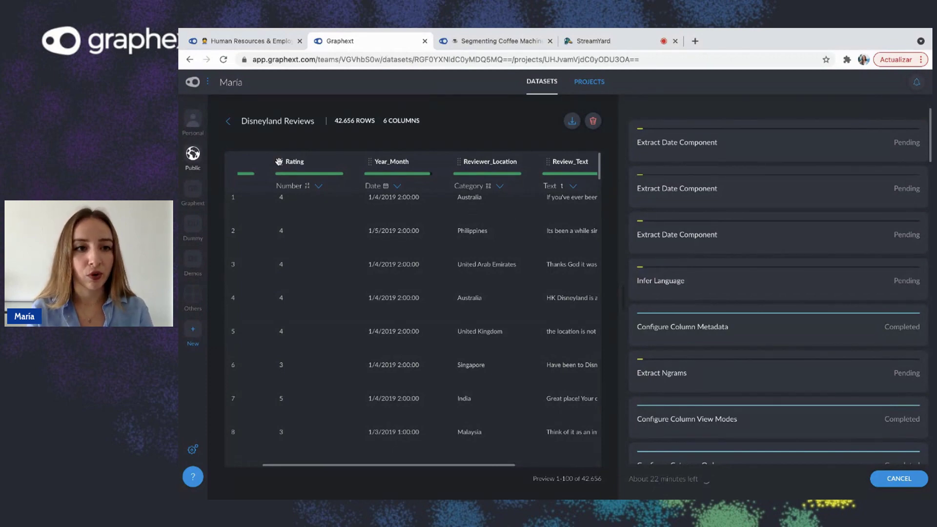
- Open the public dataset coches-de-segunda-mano-sample and choose Models as its type of analysis
click(195, 155)
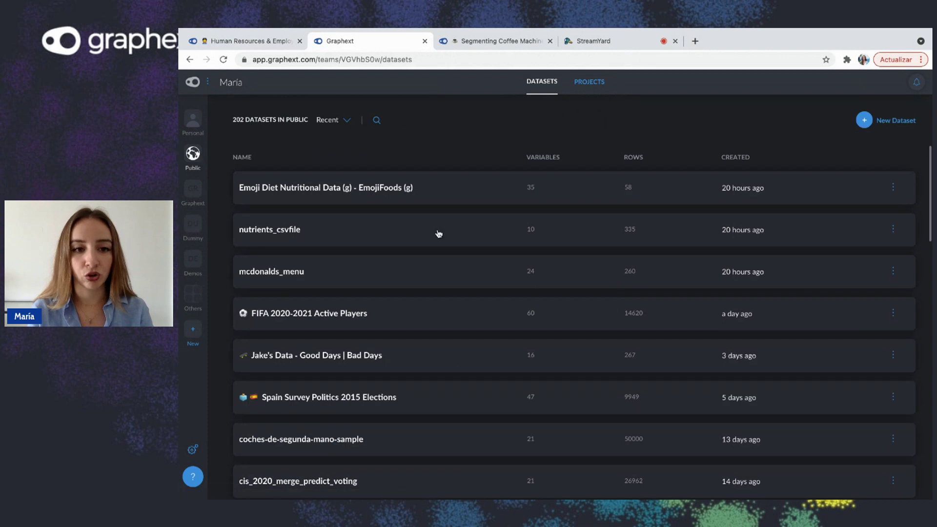
scroll(447, 295, down, 1)
scroll(446, 296, down, 1)
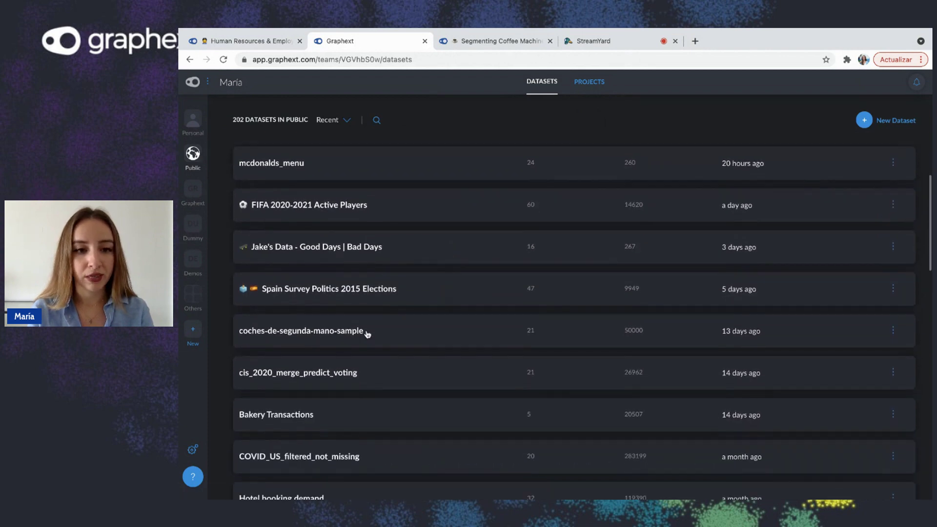
click(366, 332)
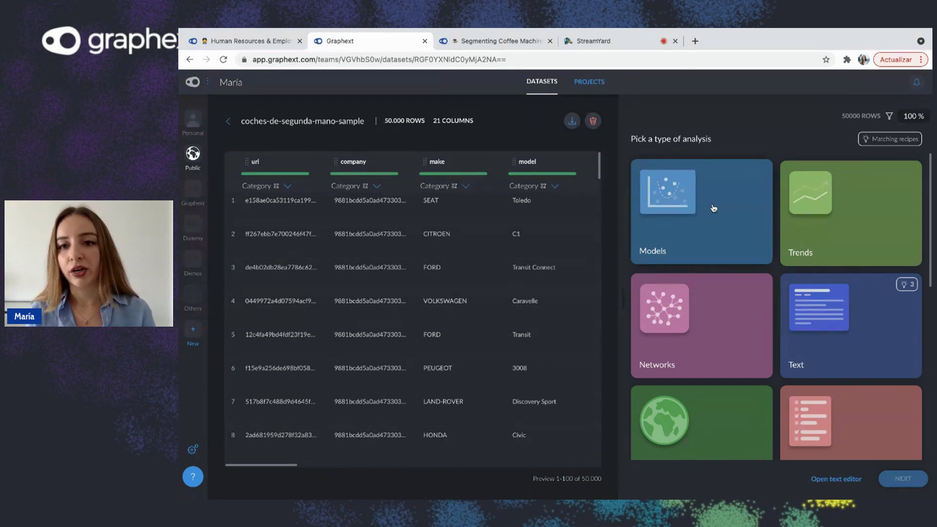
click(728, 209)
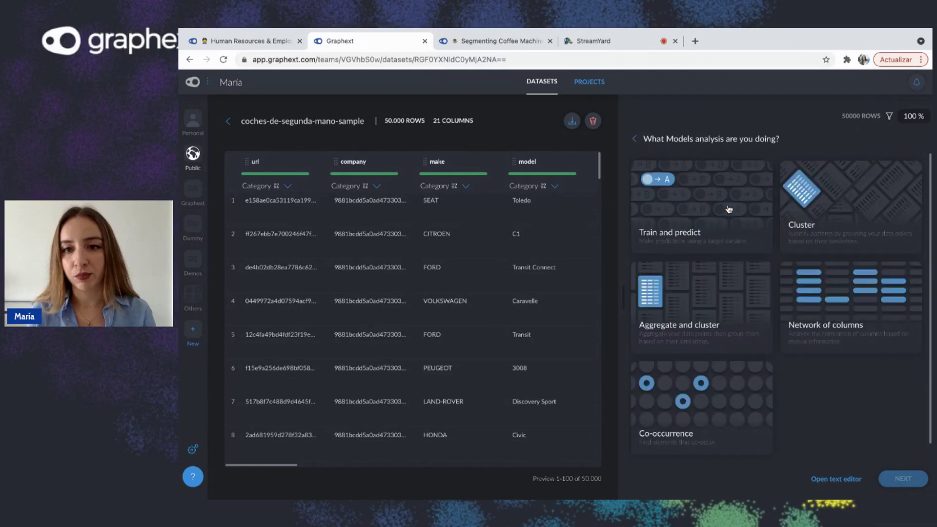
- Choose the Cluster analysis for the second-hand cars dataset and add make, model and price as its factors
click(797, 207)
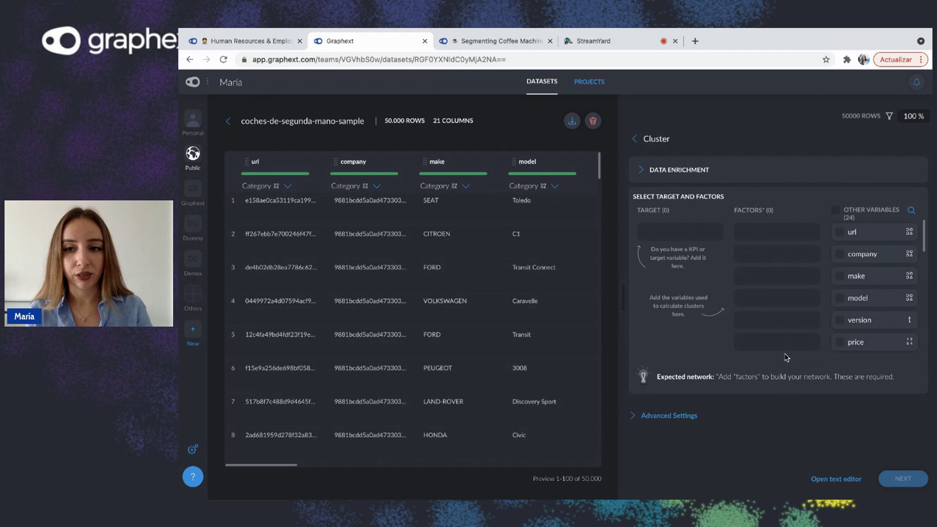
click(839, 277)
click(840, 298)
click(840, 342)
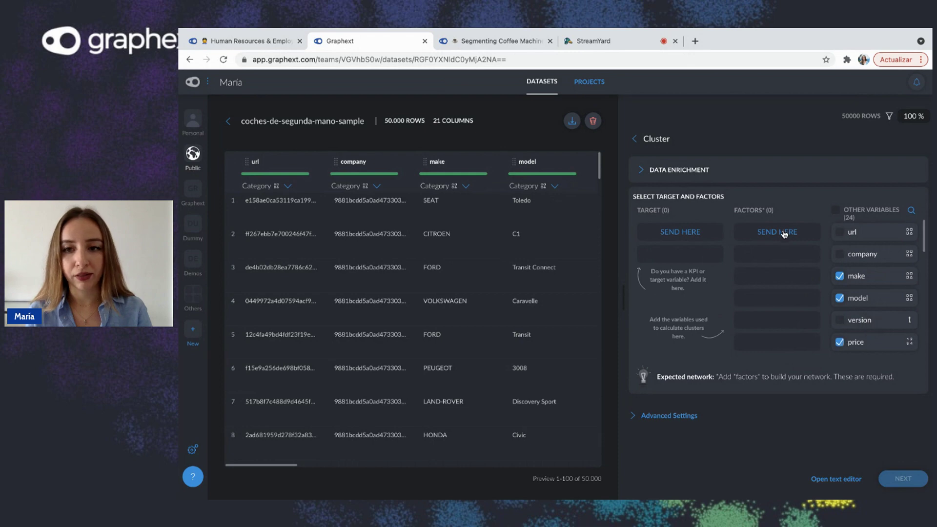
click(784, 234)
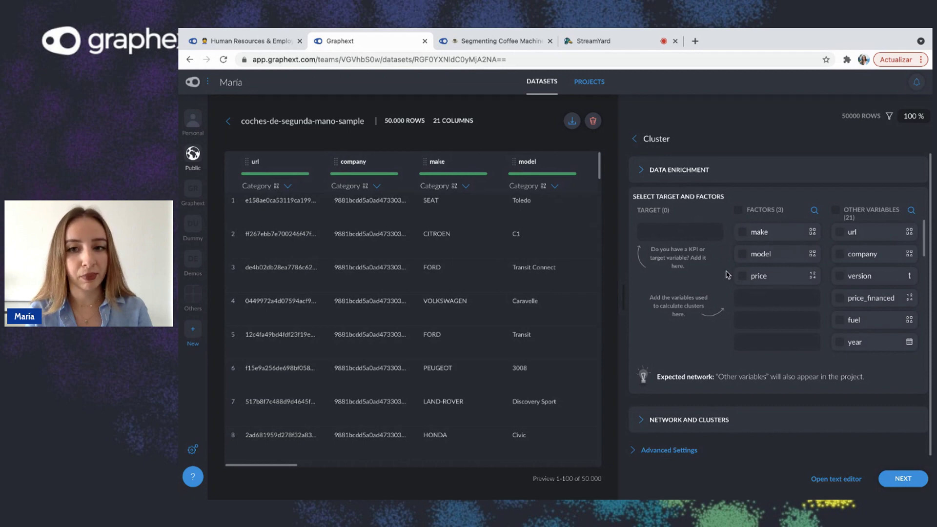
- Review the network and clusters settings of the Cluster analysis and continue to the project info with the defaults
scroll(707, 279, down, 1)
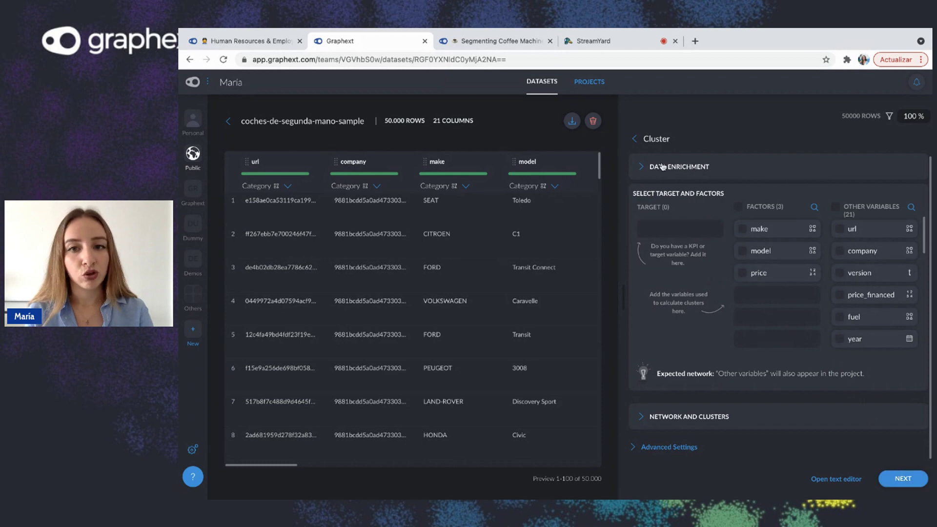
click(642, 417)
scroll(679, 418, down, 5)
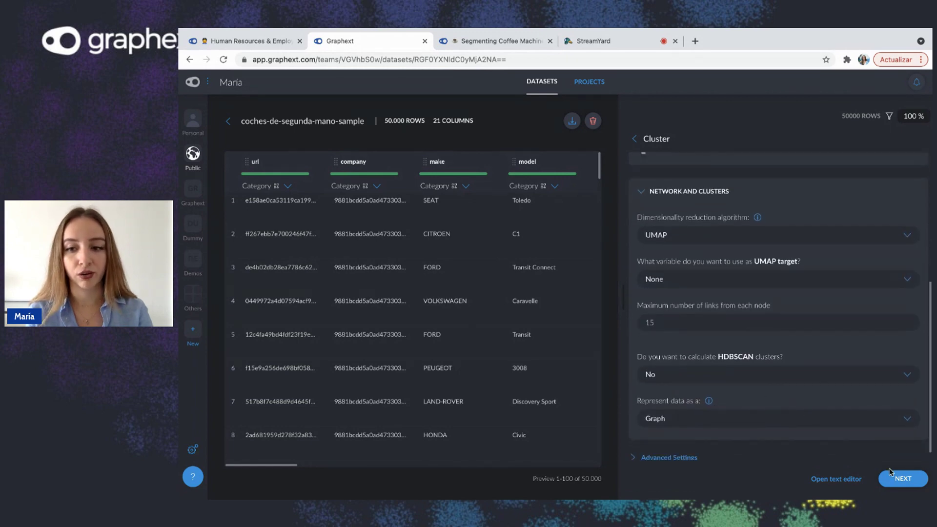
click(905, 483)
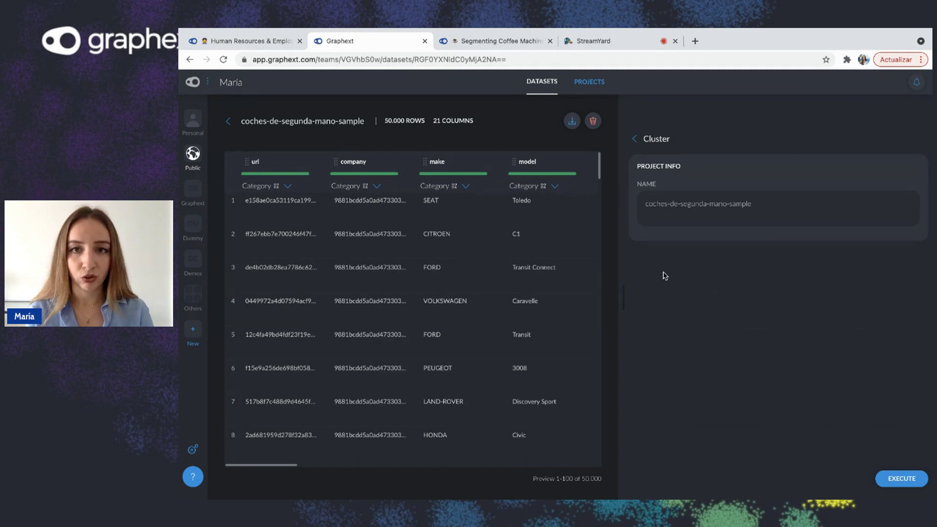
- Switch to the open Human Resources & Employee Behaviour project and look through its variable charts beside the graph
click(220, 44)
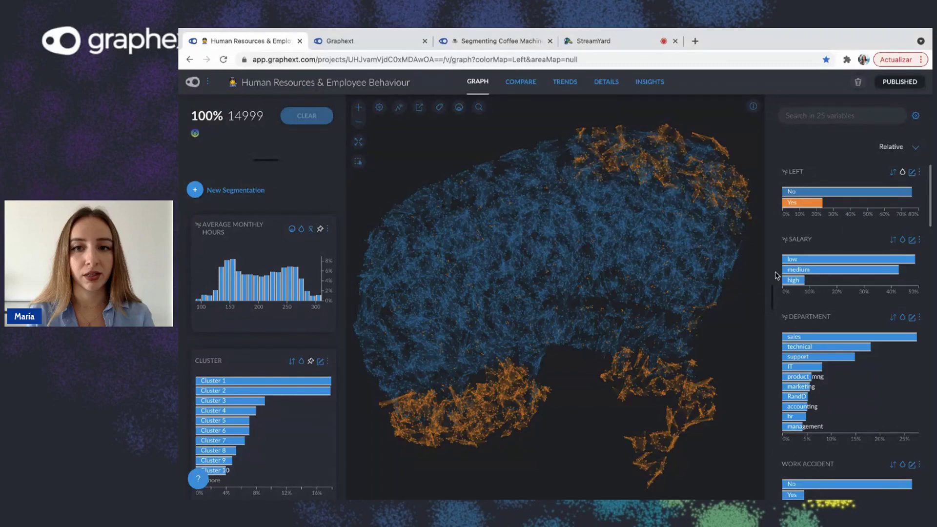
scroll(776, 276, down, 1)
scroll(830, 278, down, 1)
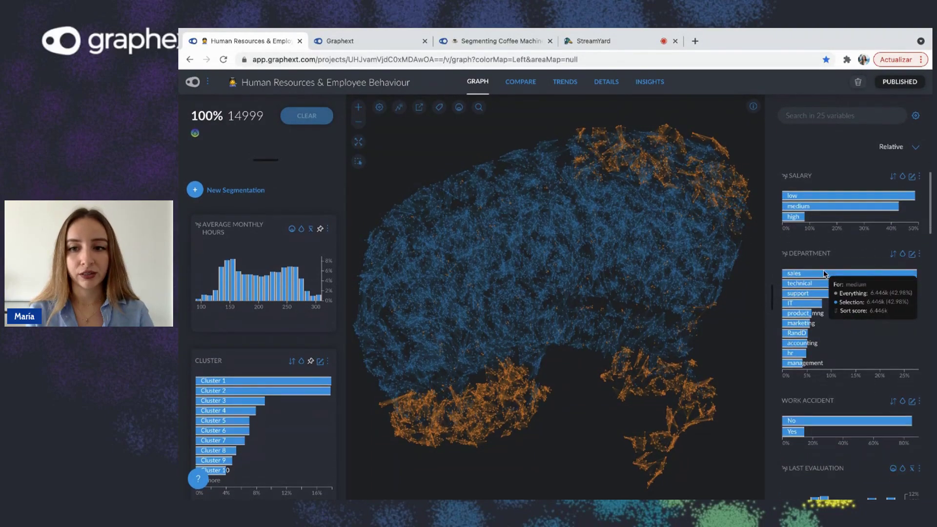
scroll(841, 300, down, 5)
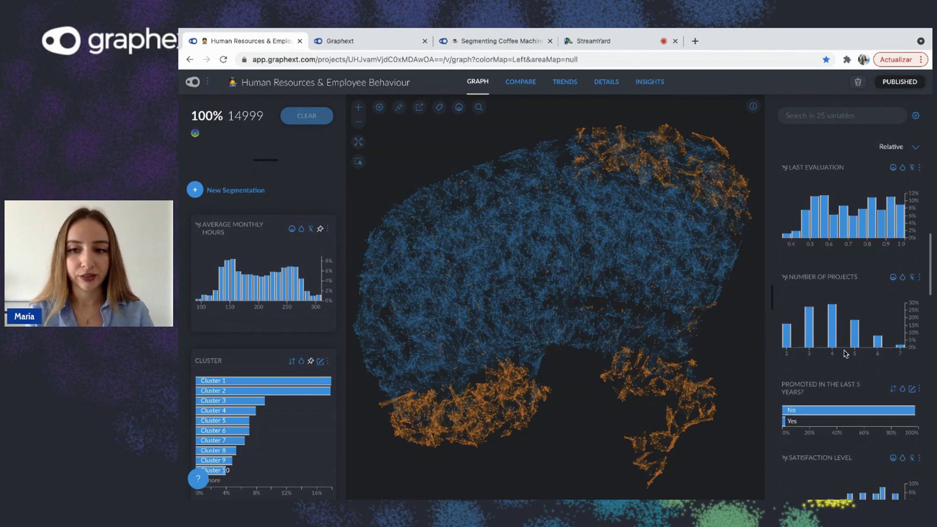
scroll(845, 353, down, 2)
scroll(845, 353, down, 1)
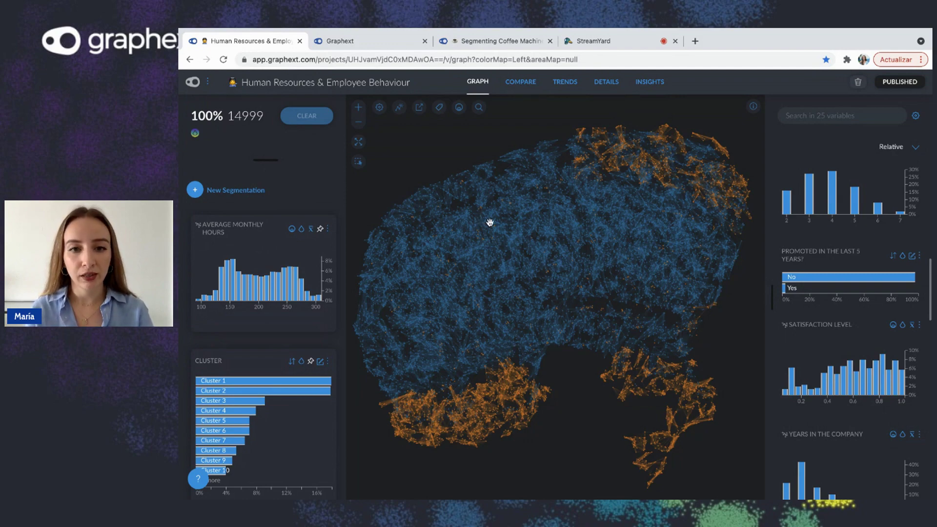
scroll(801, 225, down, 8)
scroll(802, 225, up, 3)
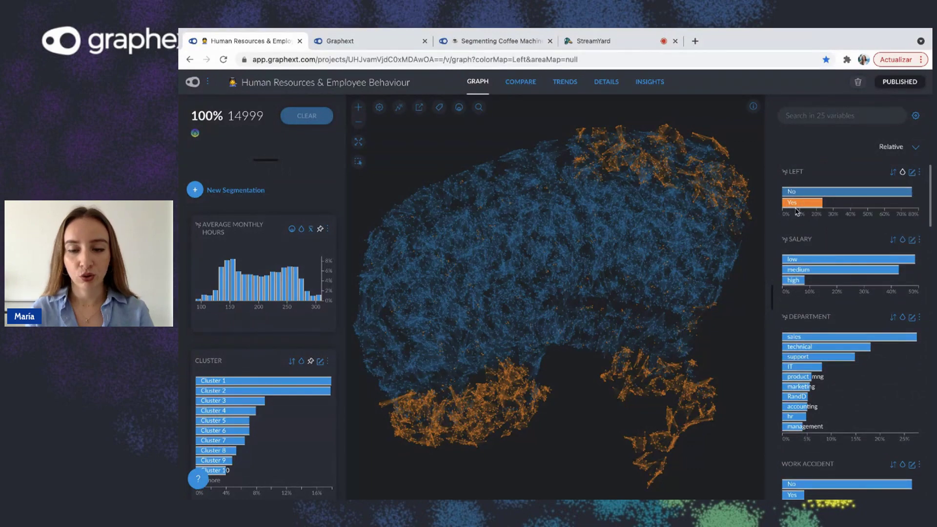